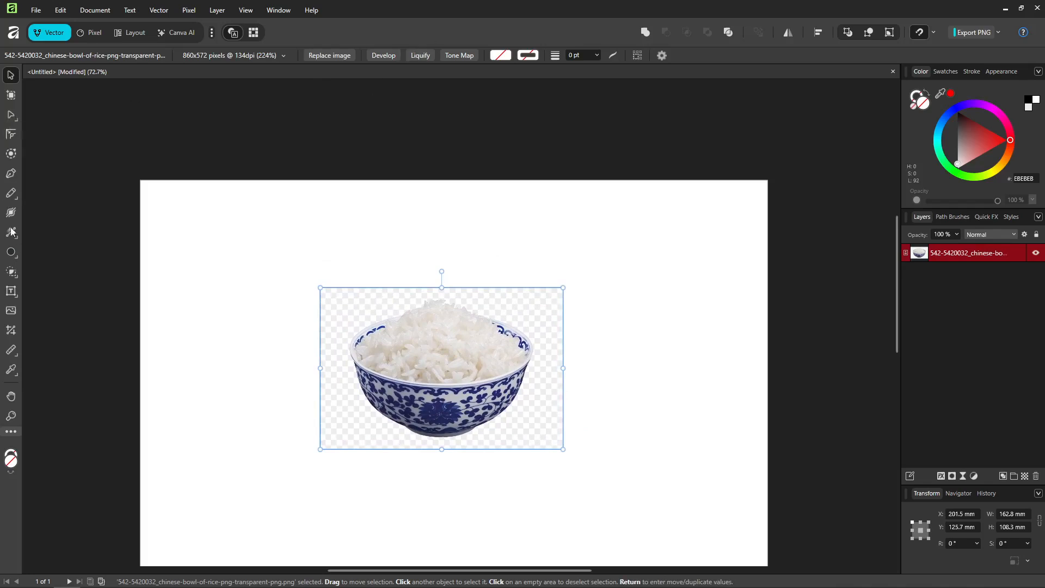
Draw a closed Pen tool outline loosely around the rice bowl, leaving a small margin on all sides.
click(12, 194)
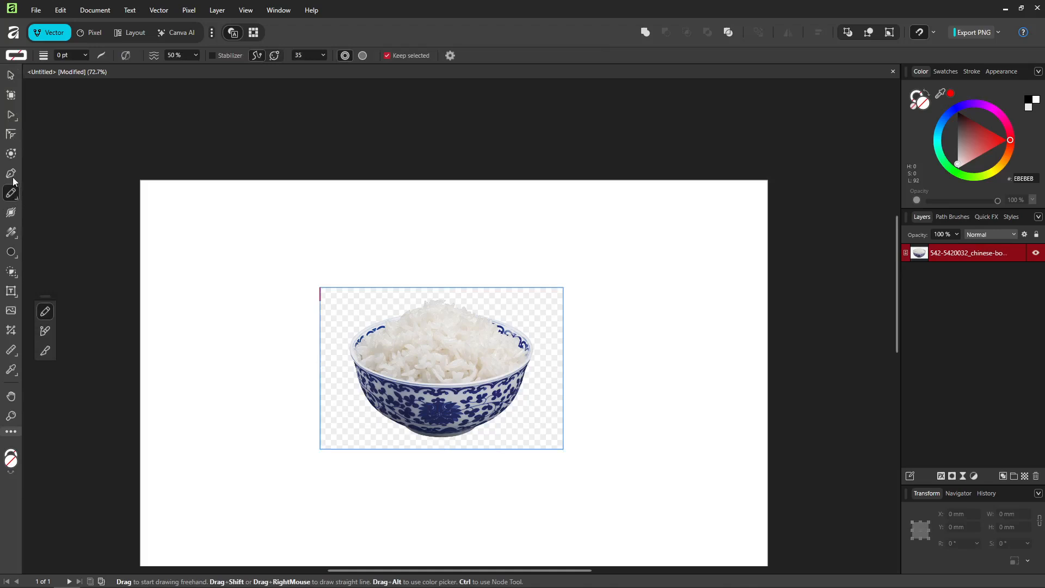
click(12, 175)
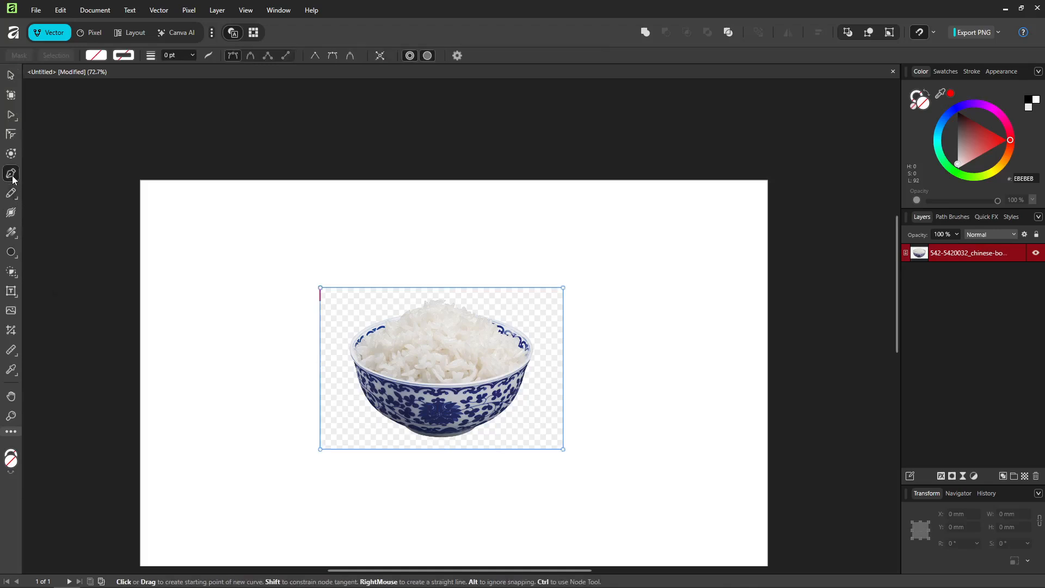
click(394, 426)
click(365, 402)
click(346, 381)
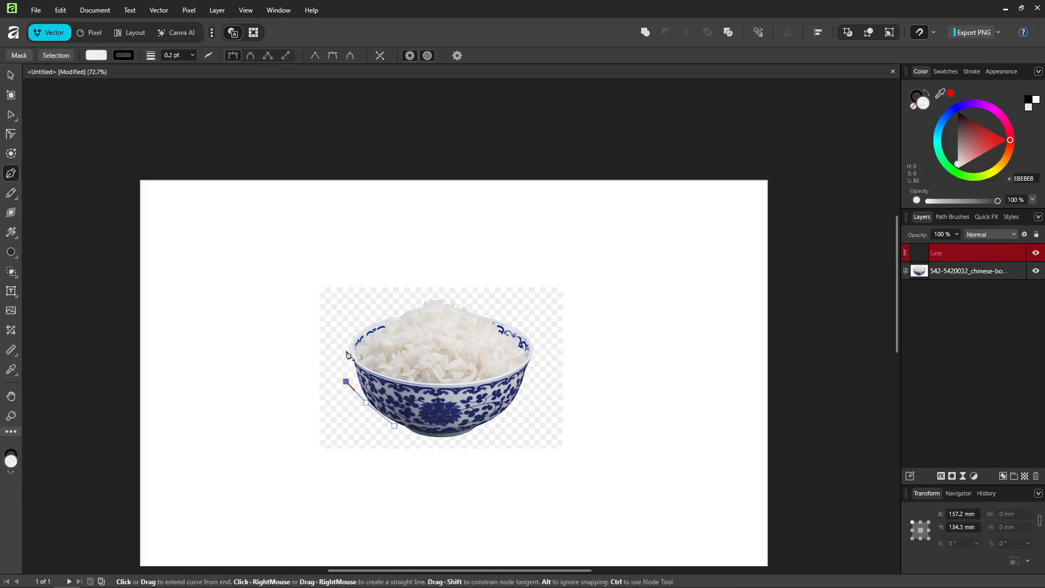
click(347, 342)
click(358, 322)
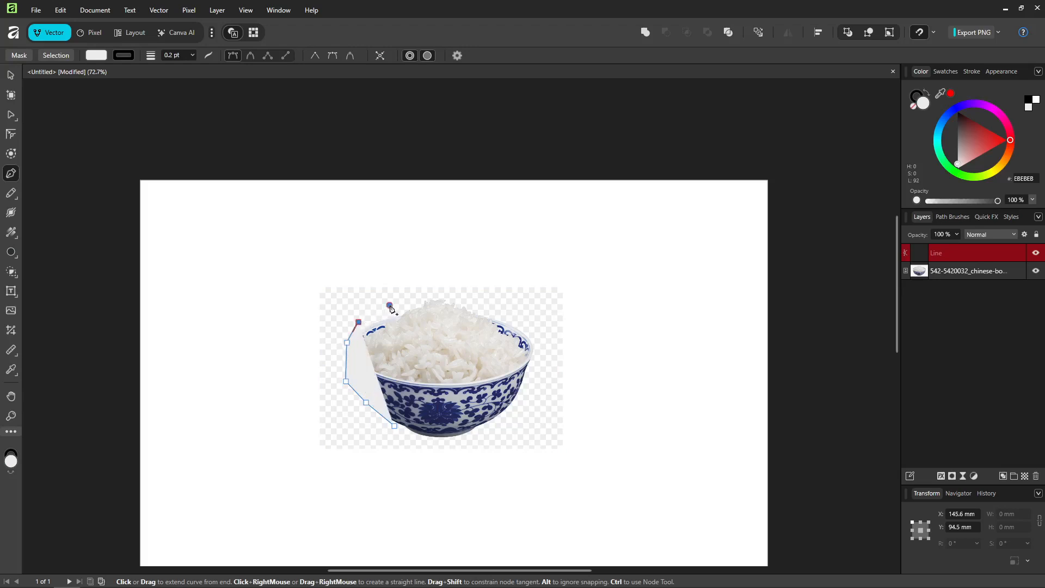
click(390, 306)
click(412, 301)
click(432, 294)
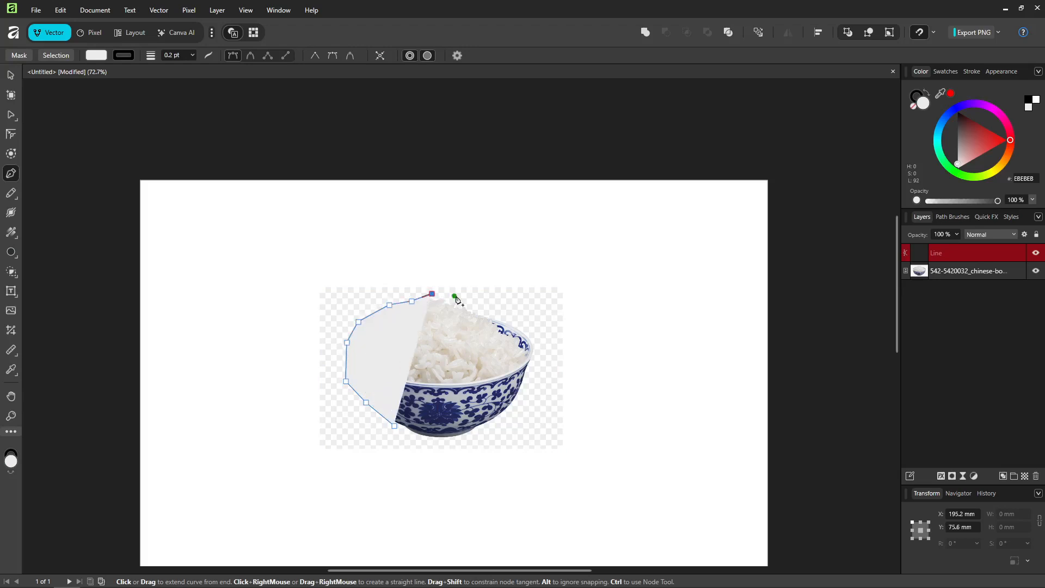
click(463, 298)
click(487, 311)
click(523, 323)
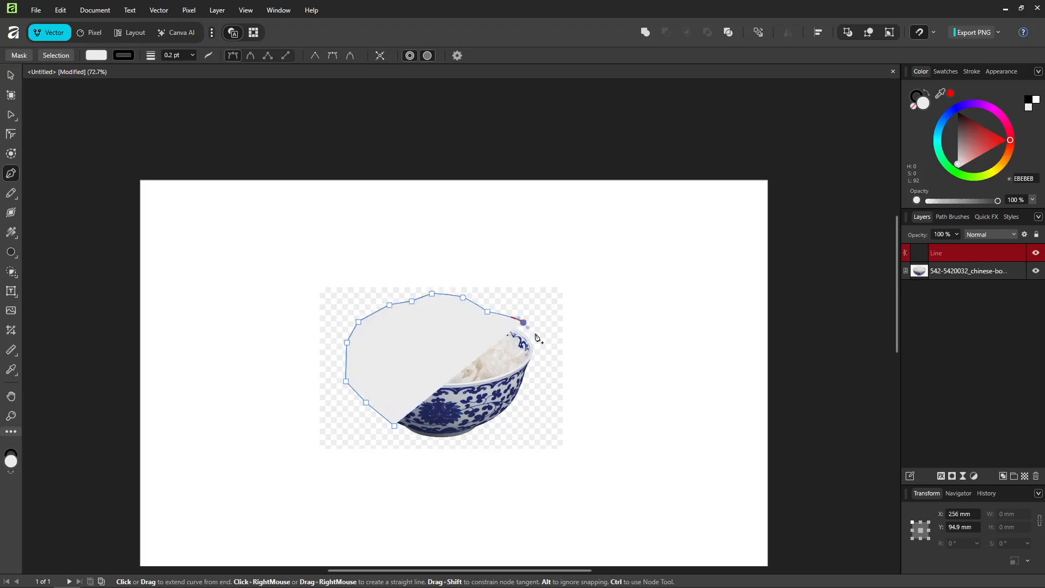
click(546, 341)
click(536, 377)
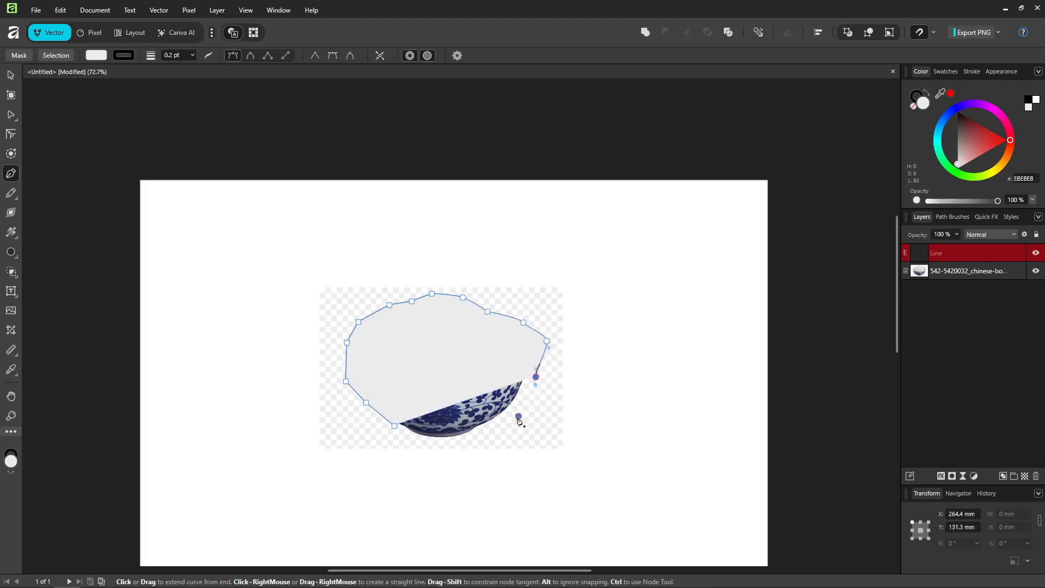
click(519, 416)
click(492, 436)
click(435, 442)
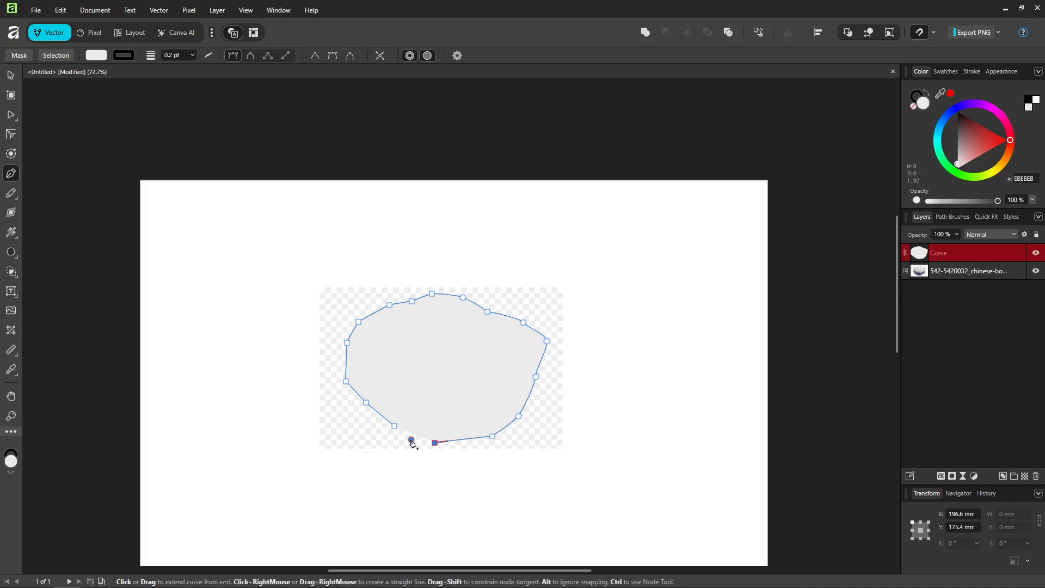
click(411, 439)
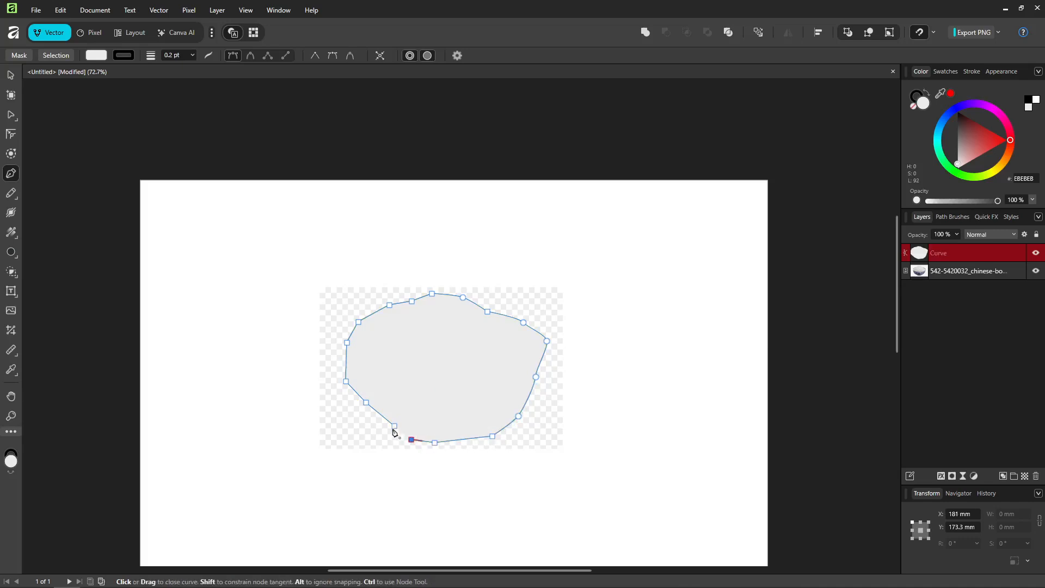
click(395, 431)
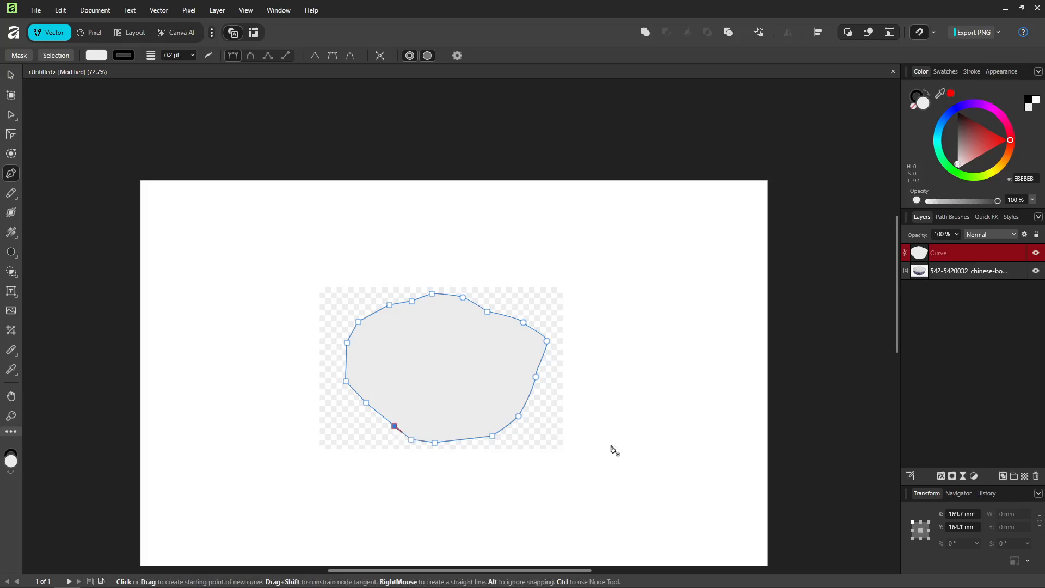
Convert the closed outline into a mask on the rice bowl image and deselect everything.
click(12, 57)
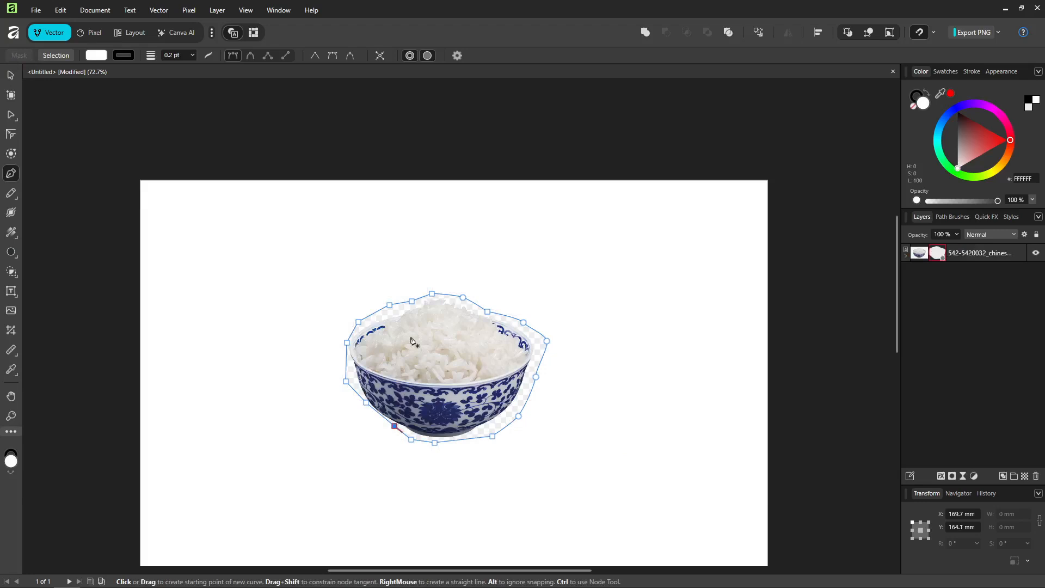
drag(454, 360, 434, 361)
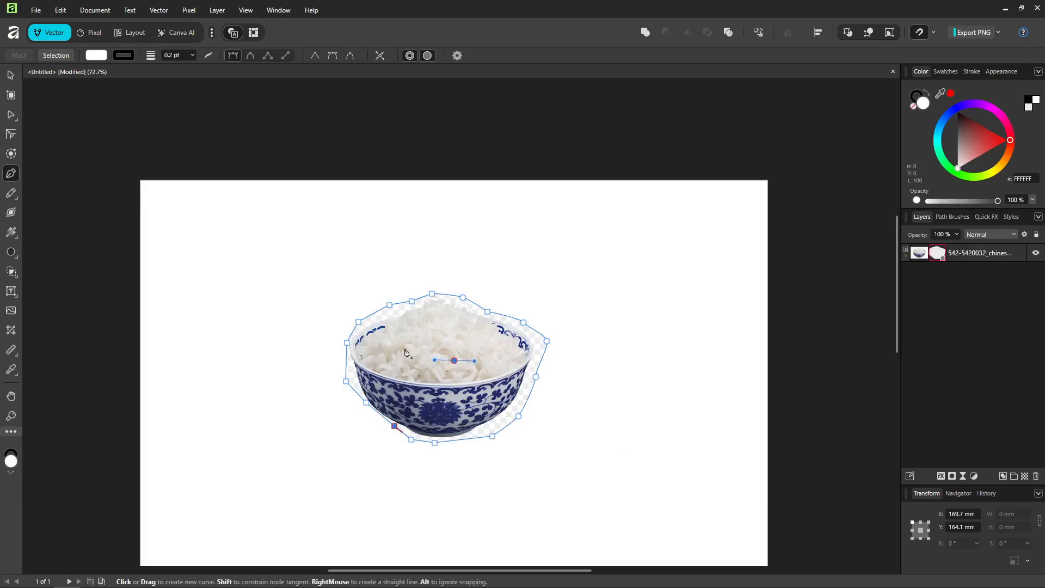
click(11, 75)
click(421, 330)
mouse_move(420, 330)
mouse_down()
mouse_move(409, 328)
mouse_move(420, 330)
mouse_up()
click(805, 389)
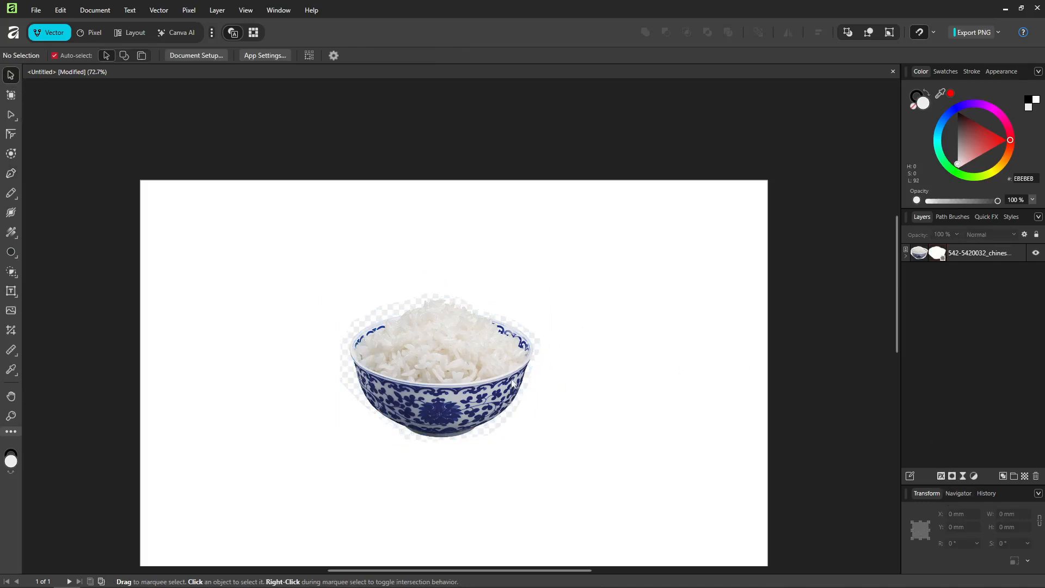
Open the Outer Shadow layer effect for the masked bowl image, adding and removing a second shadow entry.
click(450, 372)
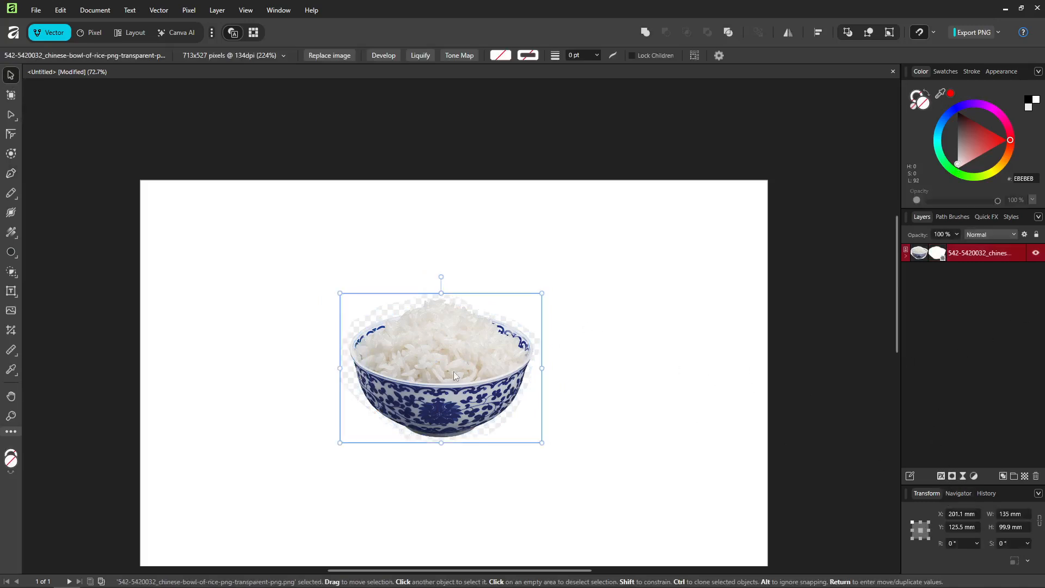
click(943, 477)
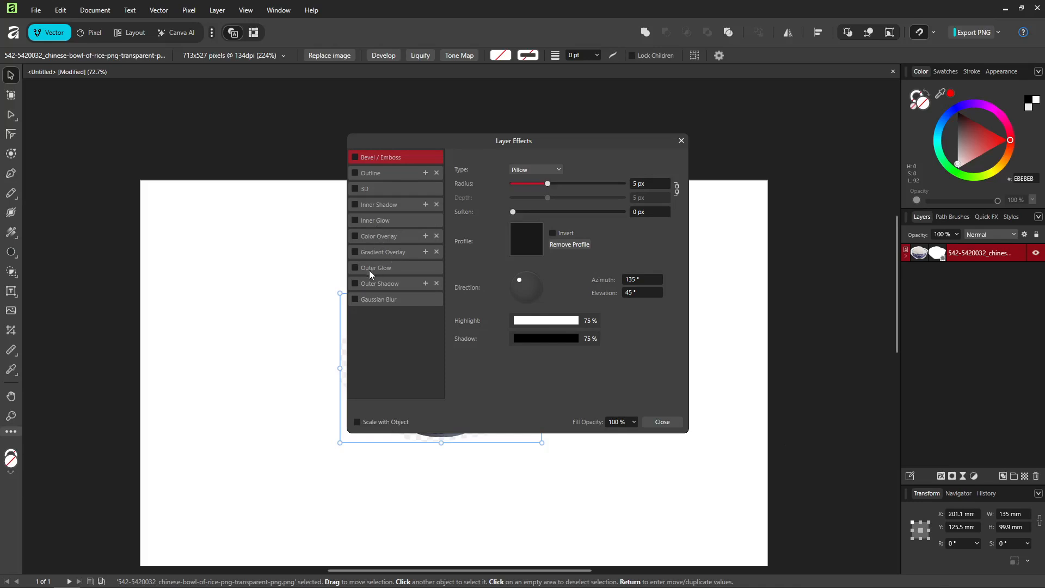
click(381, 284)
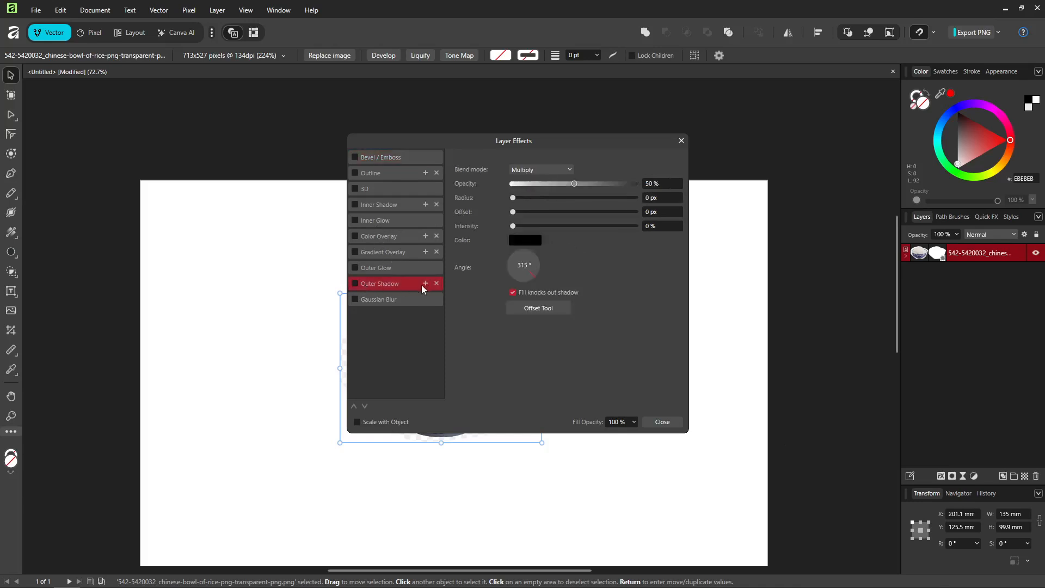
click(425, 284)
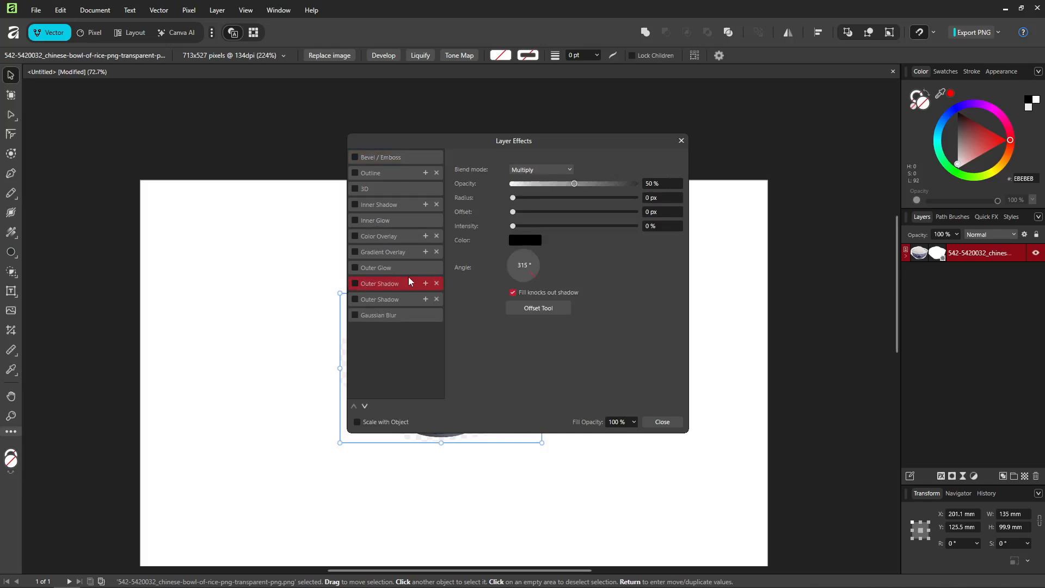
click(437, 300)
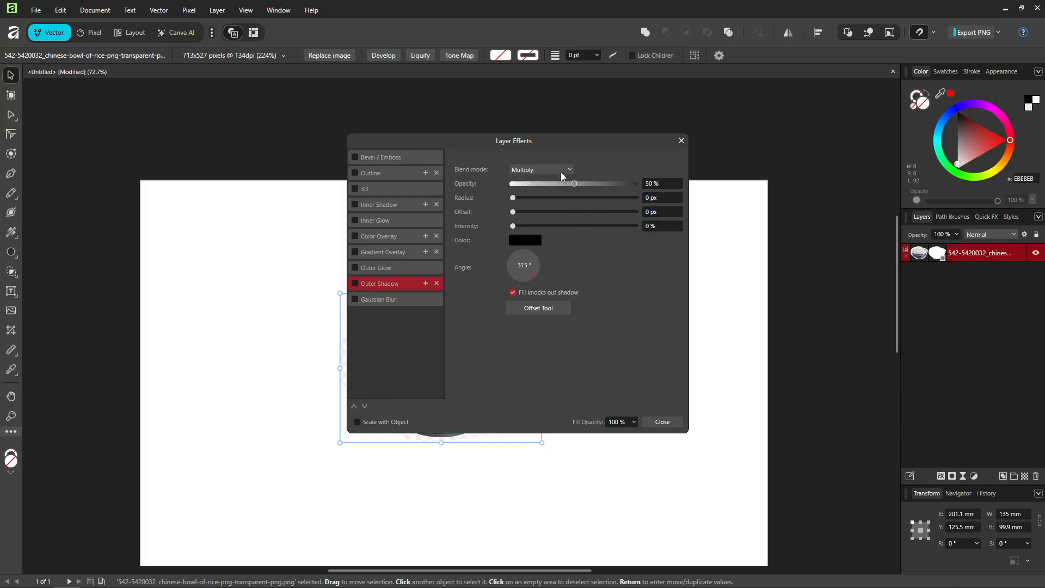
Enable the bowl's outer shadow with 61% opacity, 38.7 px radius and 22.4 px offset, keeping the effects dialog clear of the bowl.
mouse_move(574, 184)
mouse_down()
mouse_move(556, 184)
mouse_move(640, 184)
mouse_move(591, 186)
mouse_up()
drag(579, 143, 796, 192)
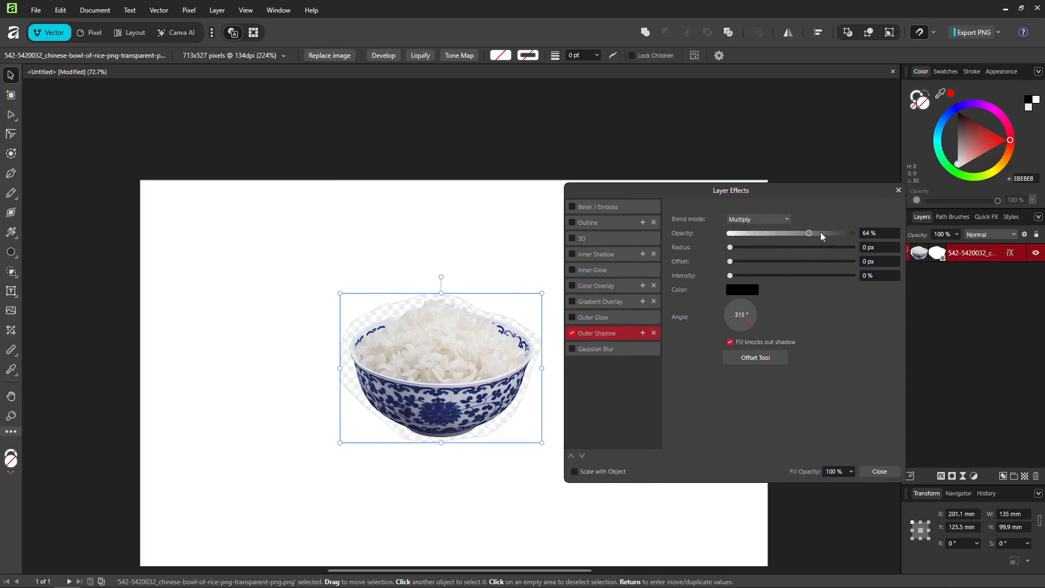
mouse_move(810, 233)
mouse_down()
mouse_move(834, 236)
mouse_move(805, 234)
mouse_up()
drag(735, 249, 805, 258)
drag(731, 263, 805, 265)
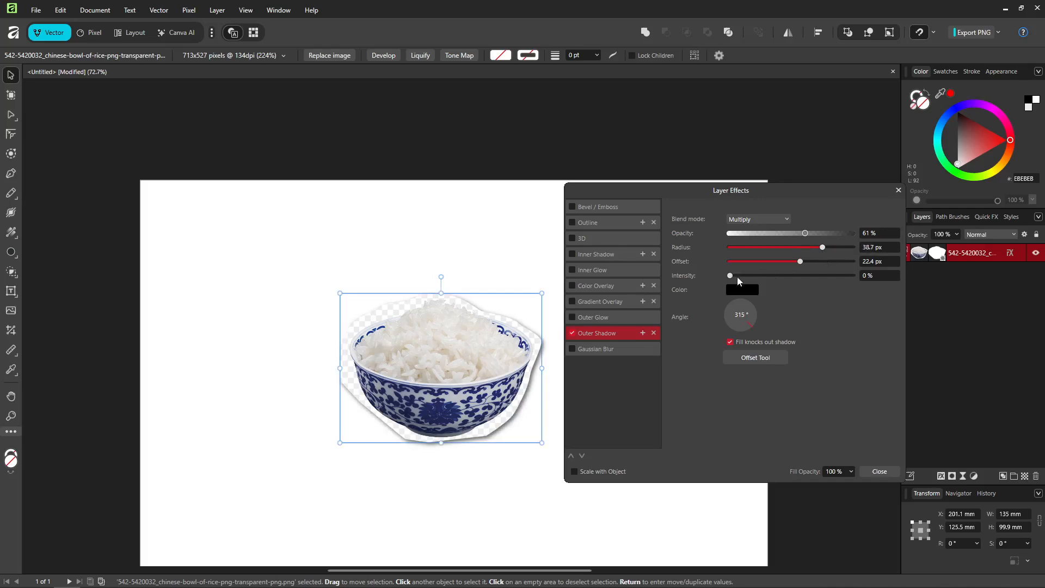
Set the outer shadow's intensity to 59%, radius to 48 px and opacity to 32%, and close the layer effects.
drag(737, 276, 802, 263)
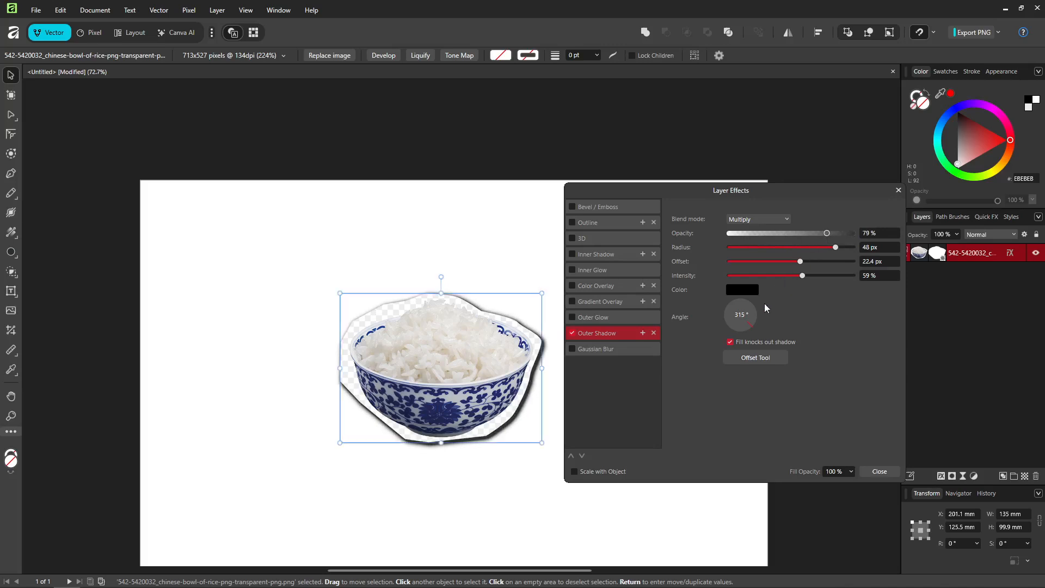
drag(761, 318, 813, 361)
drag(827, 235, 770, 245)
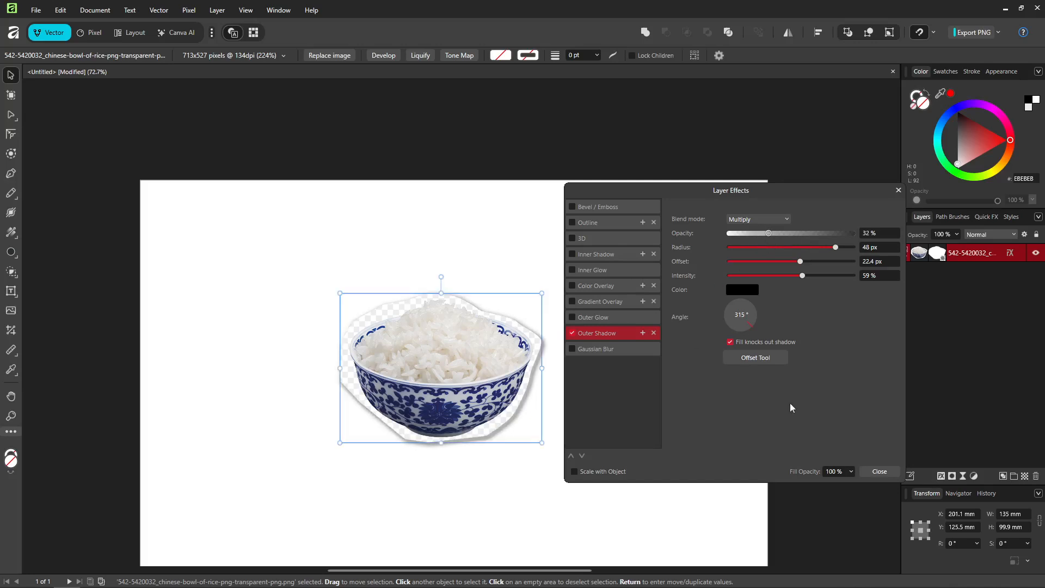
click(879, 472)
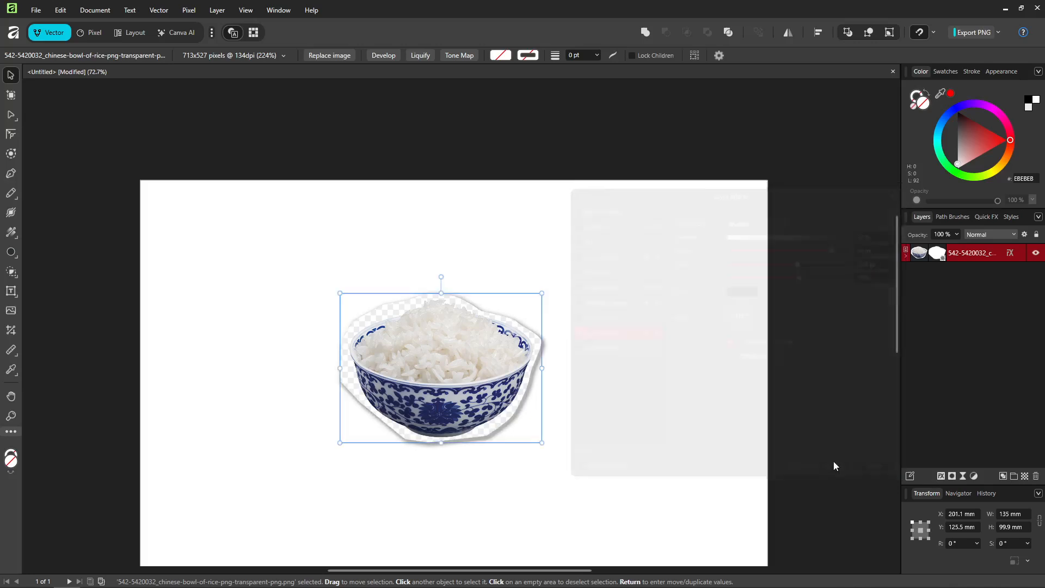
click(553, 403)
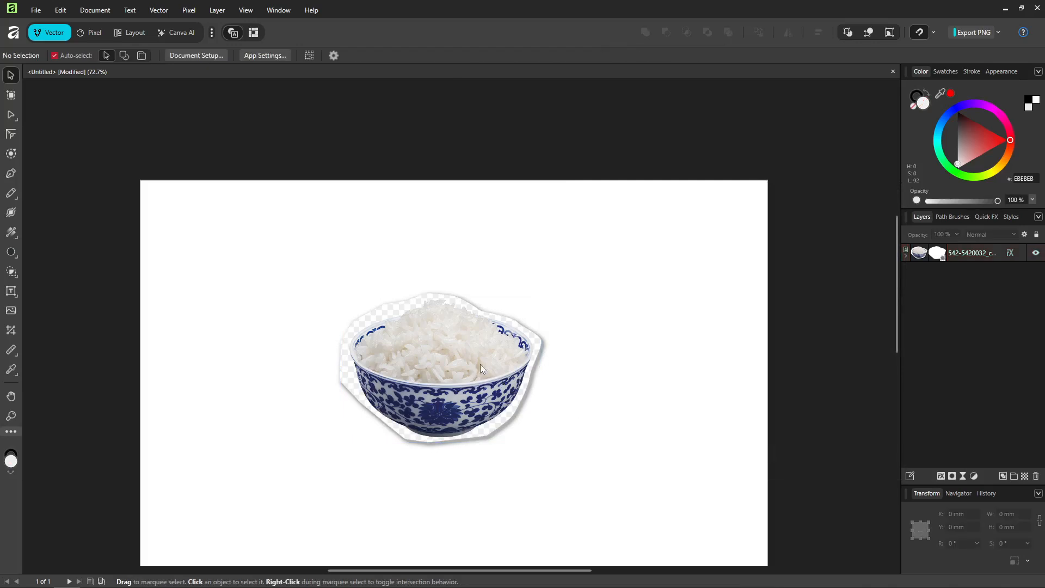